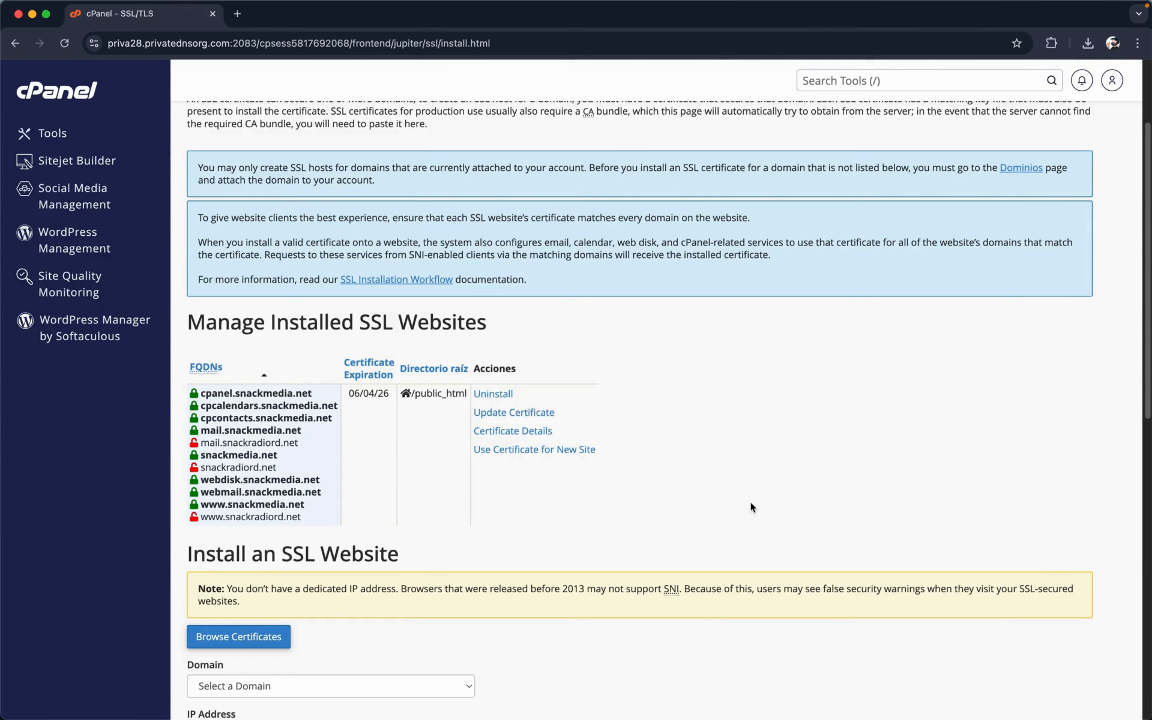
Step: Open the primary domain snackmedia.net from the Tools page and view its connection security details
{"action": "scroll", "coordinate": [531, 335], "scroll_direction": "down", "scroll_amount": 4}
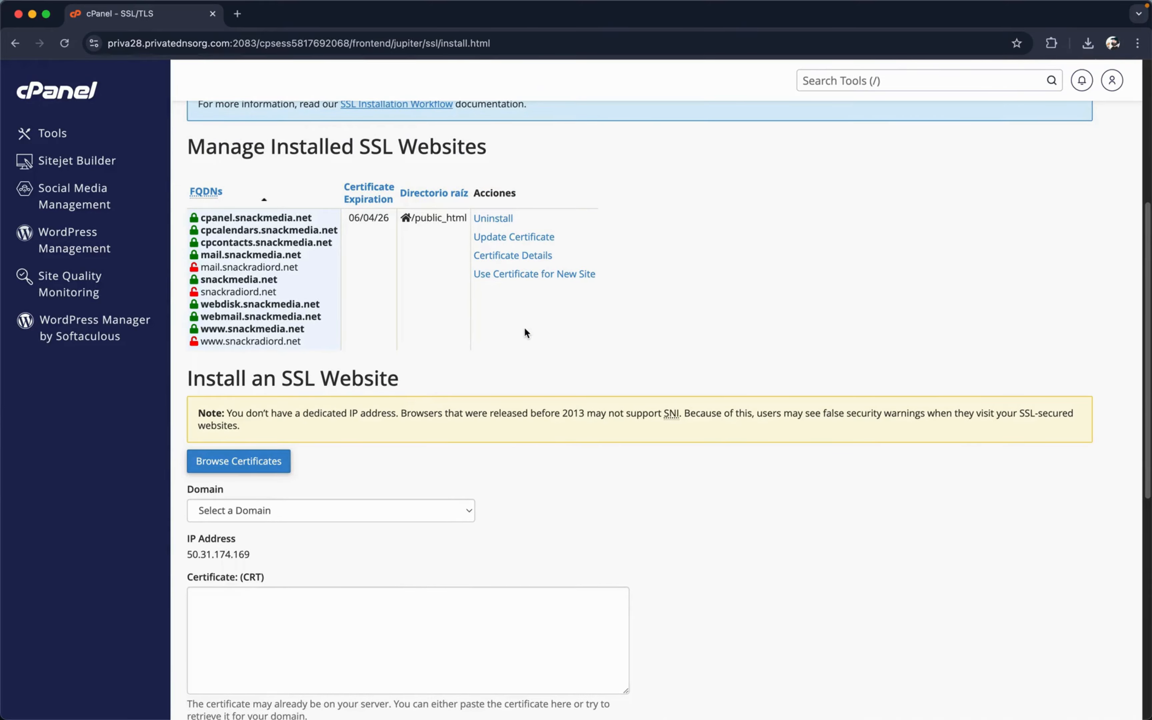
{"action": "left_click", "coordinate": [53, 133]}
{"action": "left_click", "coordinate": [911, 224]}
{"action": "left_click", "coordinate": [95, 47]}
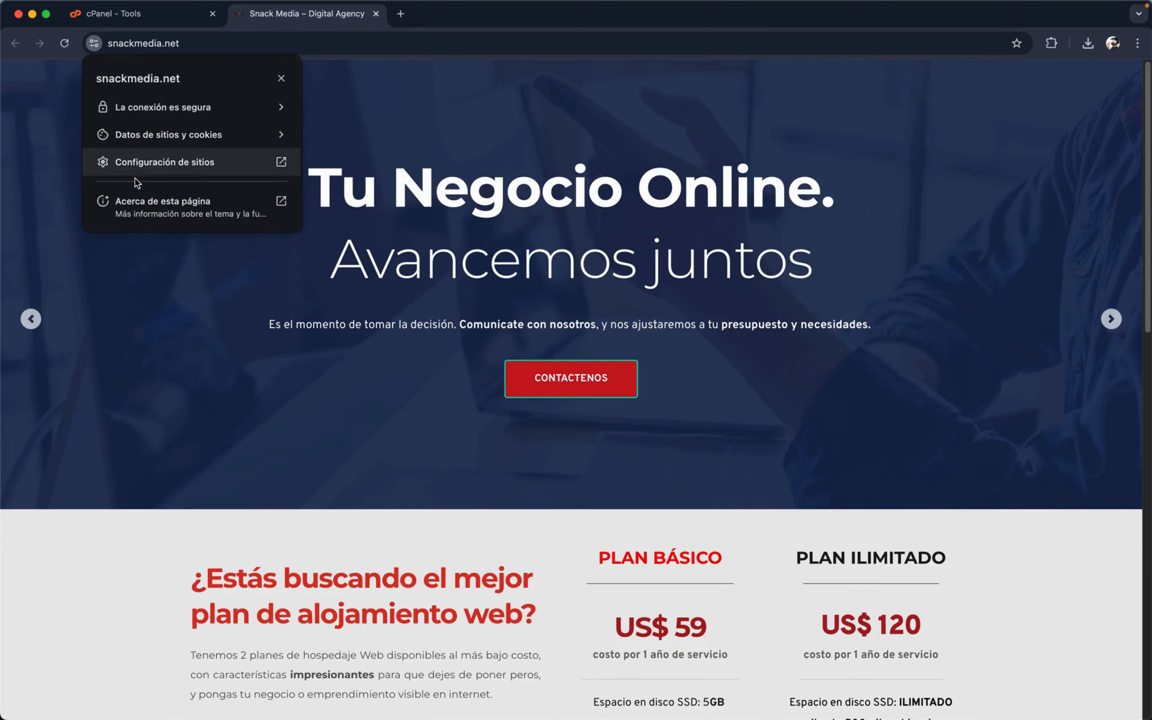
{"action": "left_click", "coordinate": [173, 109]}
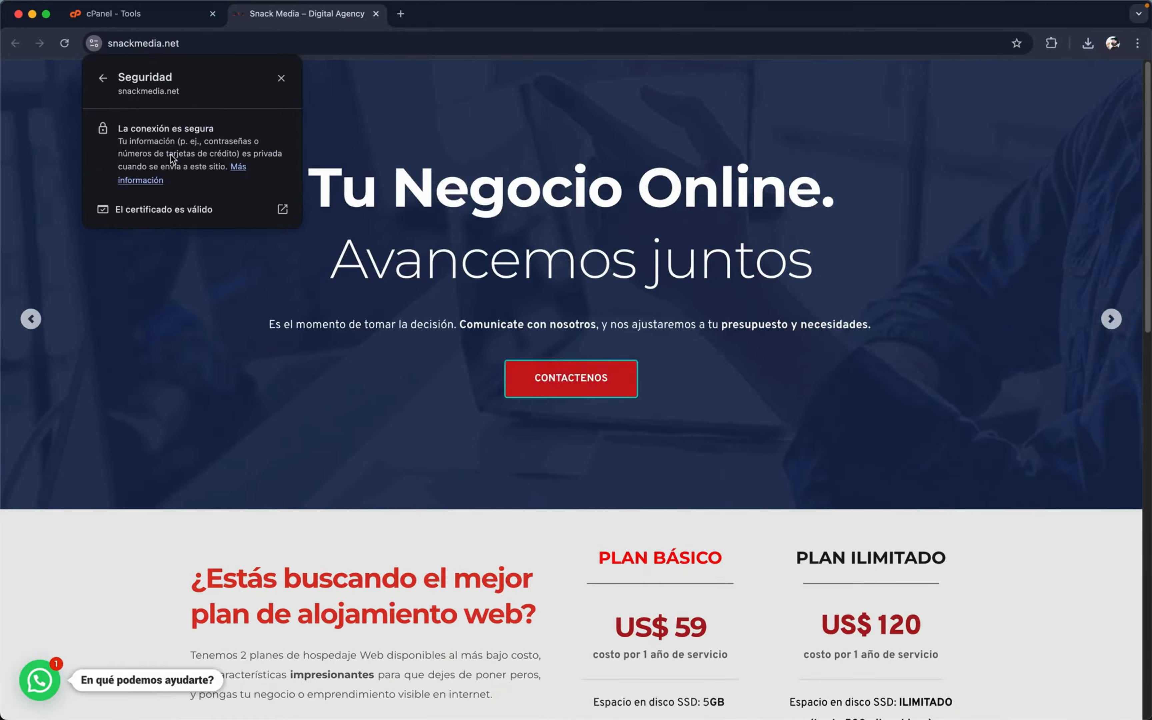
Step: Return to the cPanel tools and open the SSL/TLS page for managing SSL sites
{"action": "left_click", "coordinate": [125, 15]}
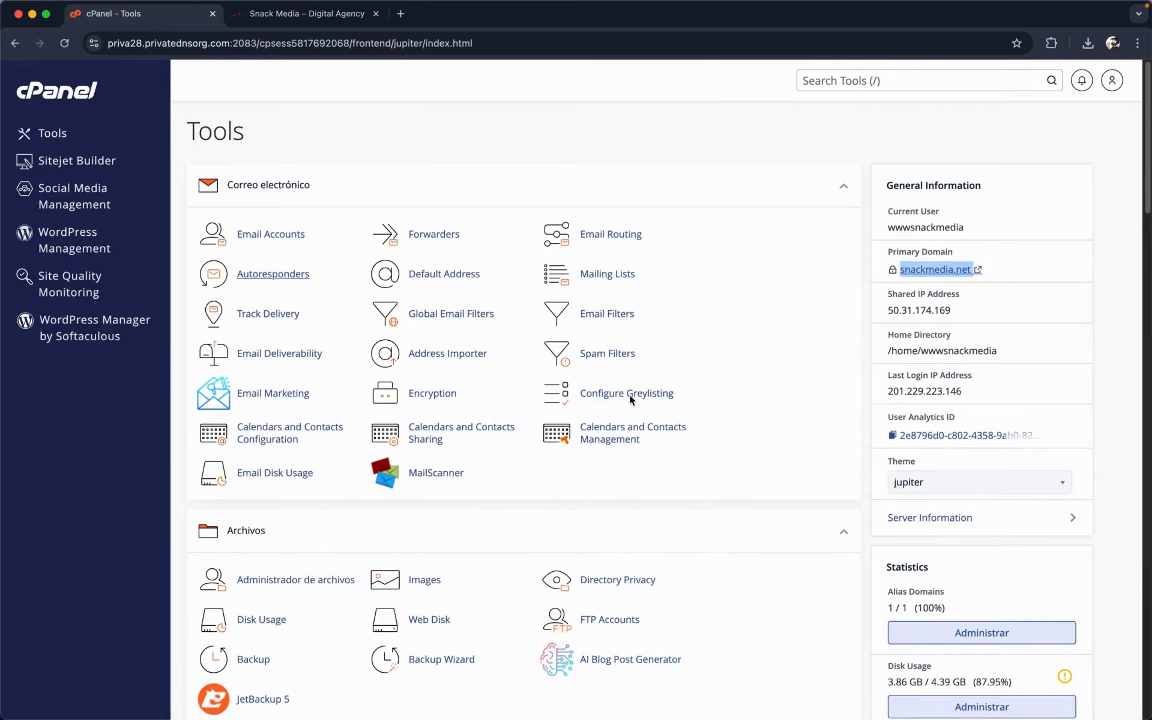
{"action": "scroll", "coordinate": [551, 519], "scroll_direction": "down", "scroll_amount": 3}
{"action": "scroll", "coordinate": [551, 519], "scroll_direction": "down", "scroll_amount": 15}
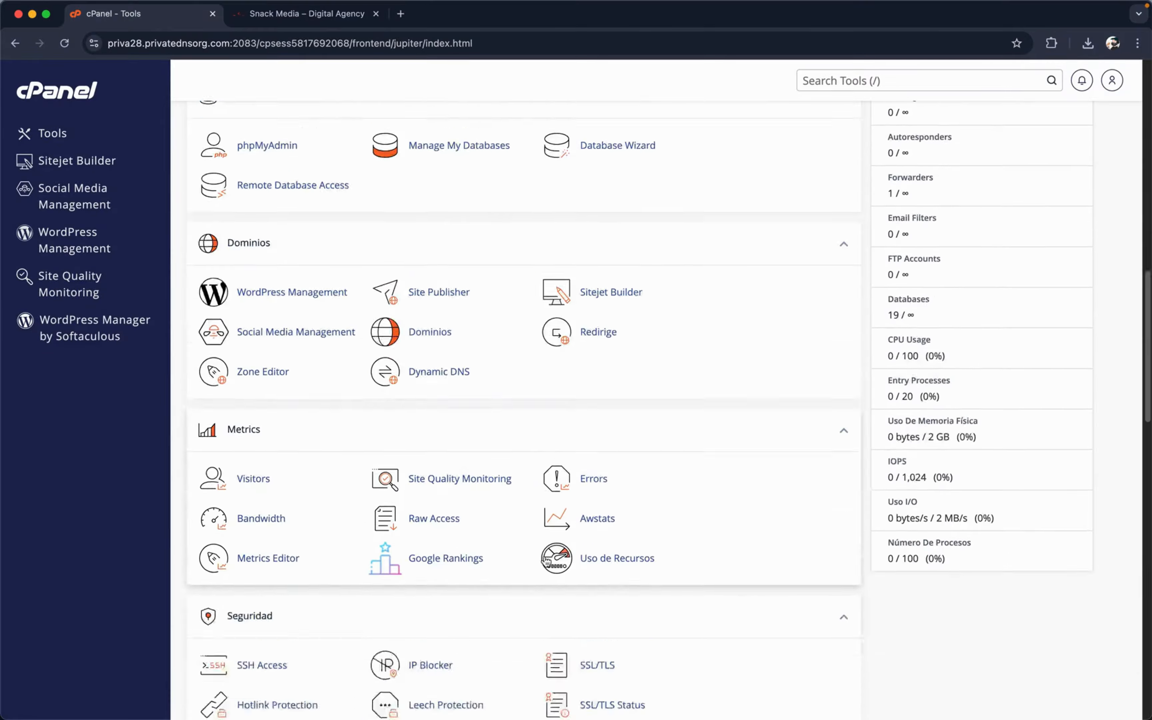
{"action": "left_click", "coordinate": [586, 563]}
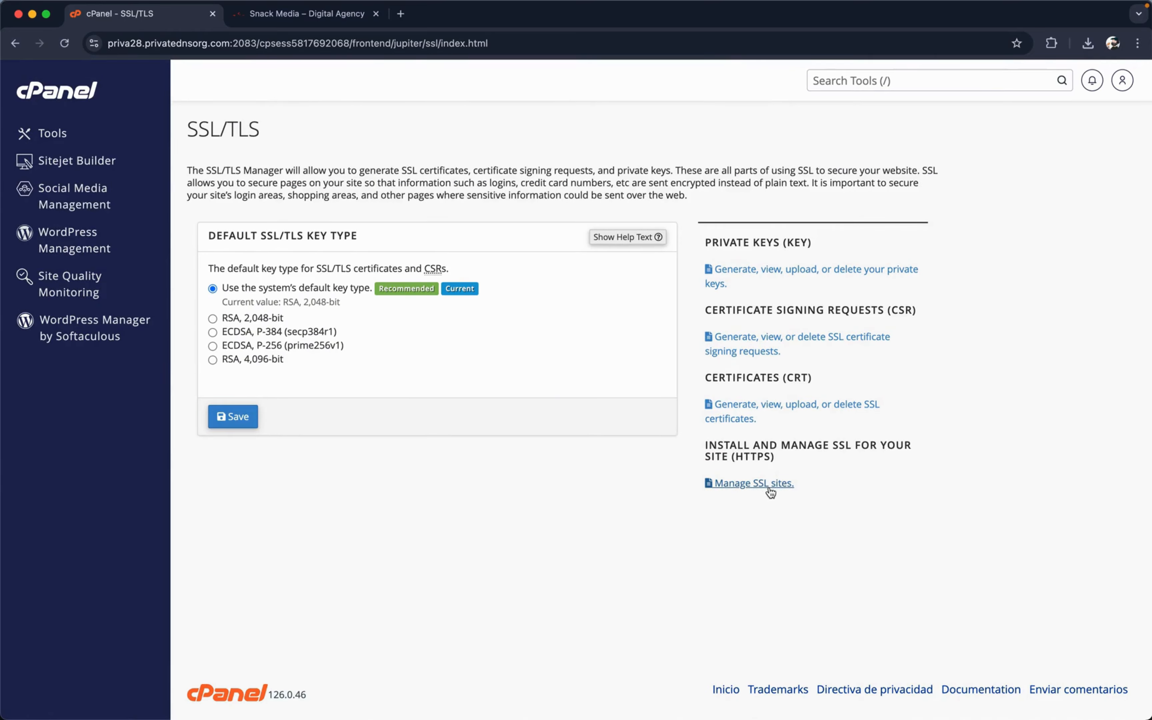
{"action": "left_click", "coordinate": [758, 484]}
Step: Uninstall the installed SSL certificate for snackmedia.net and confirm the deletion of its SSL host
{"action": "scroll", "coordinate": [477, 459], "scroll_direction": "down", "scroll_amount": 12}
{"action": "scroll", "coordinate": [423, 307], "scroll_direction": "up", "scroll_amount": 4}
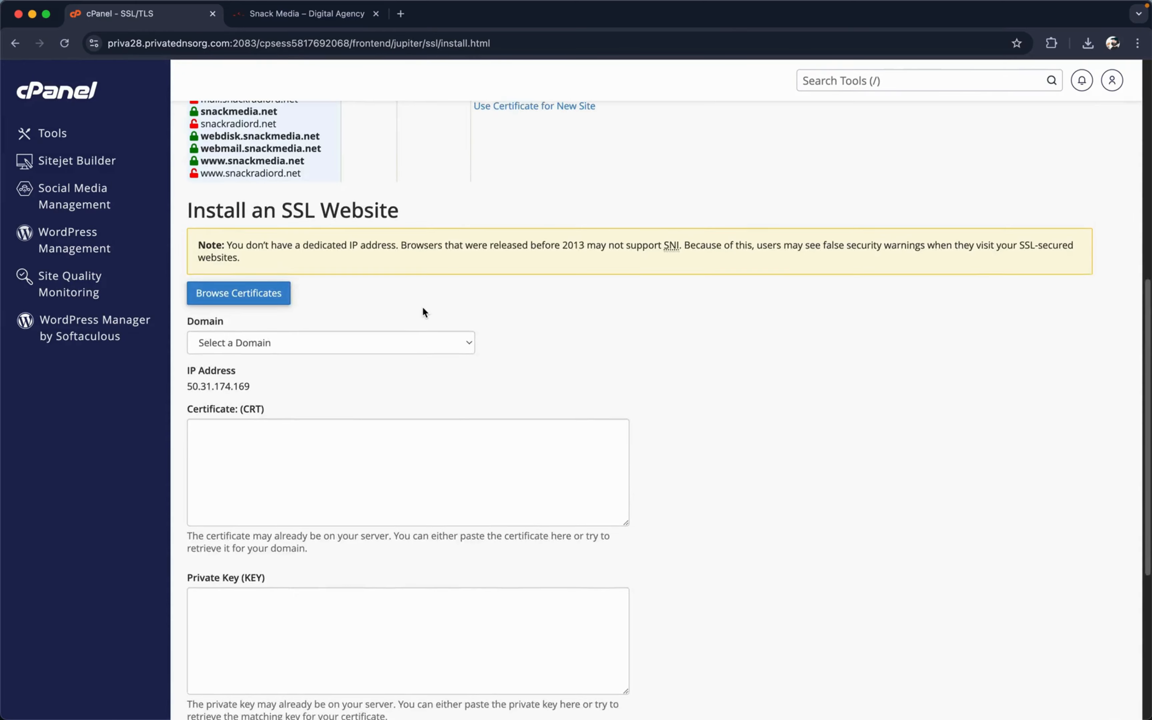
{"action": "scroll", "coordinate": [457, 266], "scroll_direction": "up", "scroll_amount": 3}
{"action": "left_click", "coordinate": [497, 228]}
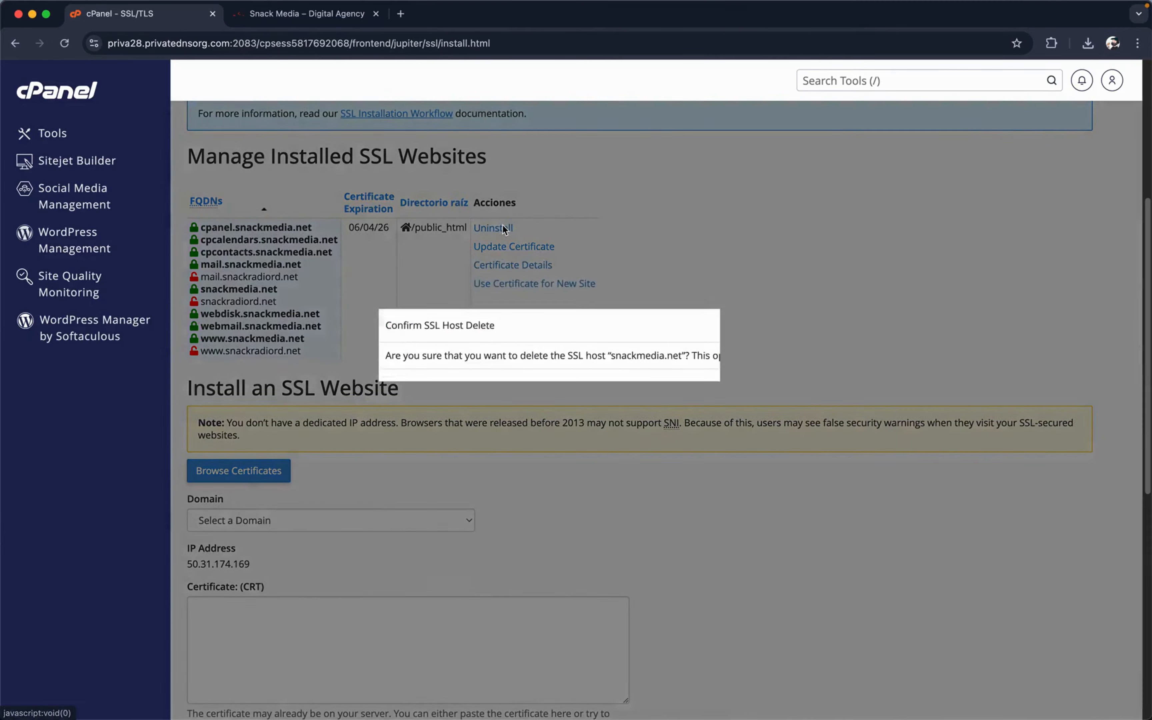
{"action": "left_click", "coordinate": [711, 418]}
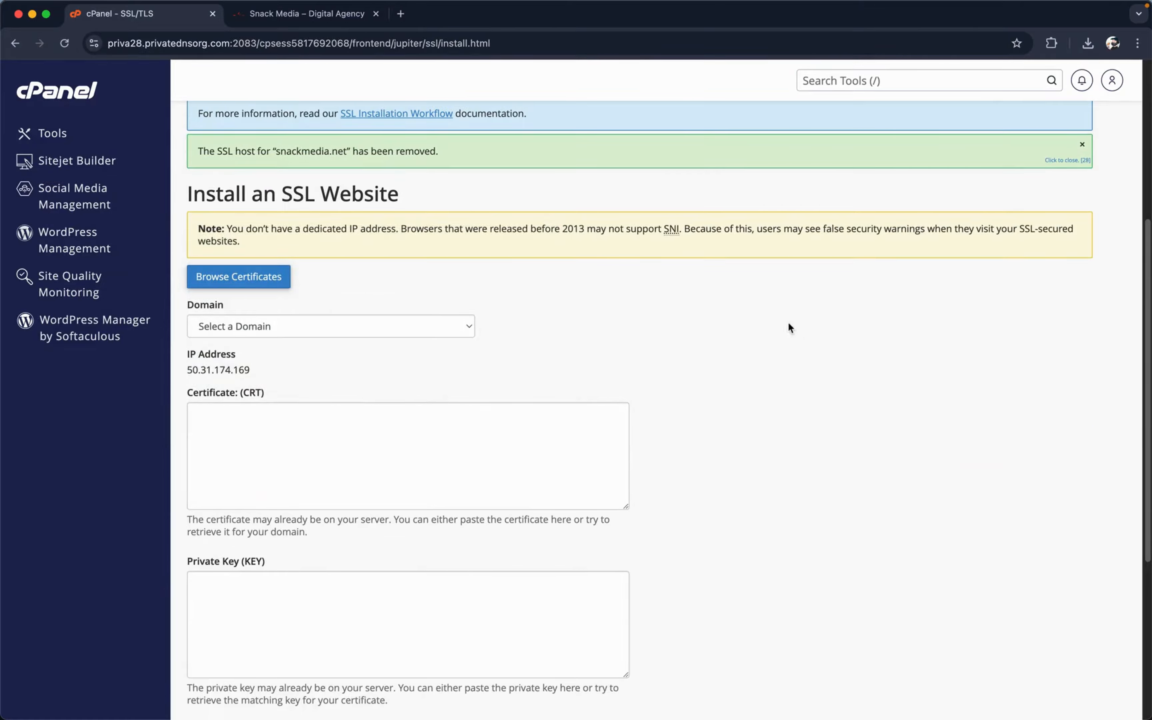
Step: Search the tools for SSL, open SSL/TLS Status and examine the certificate status of every listed domain
{"action": "left_click", "coordinate": [812, 81]}
{"action": "type", "text": "SSL"}
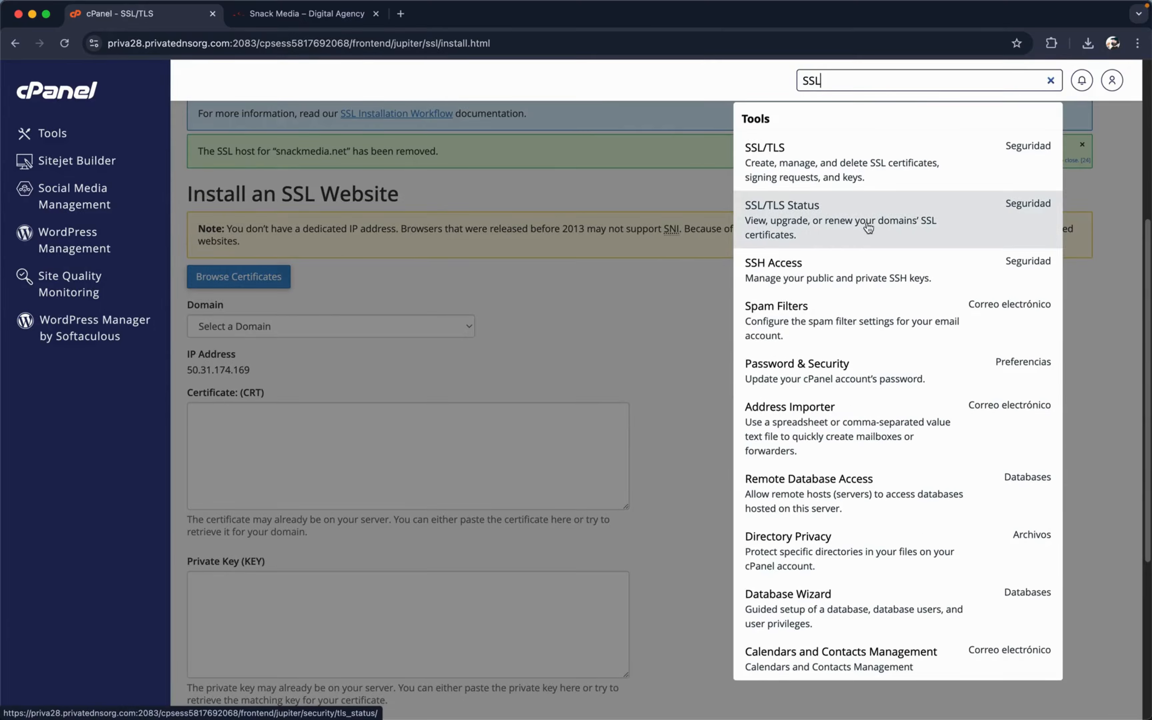
{"action": "left_click", "coordinate": [820, 225]}
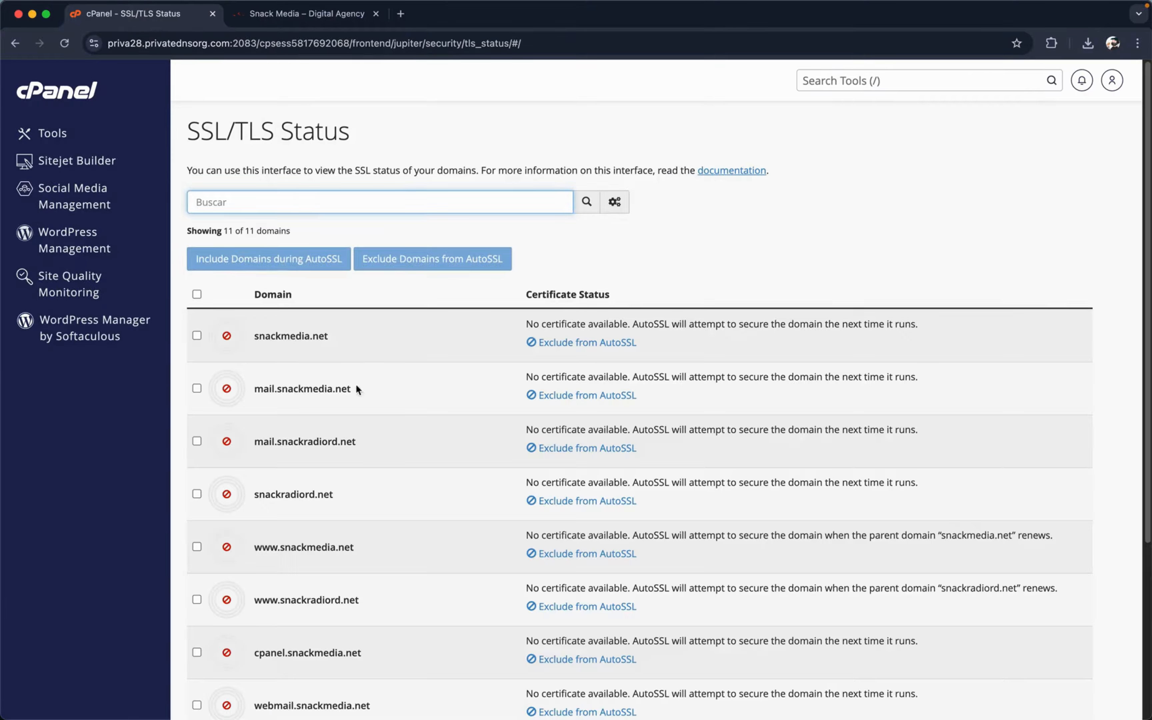
{"action": "scroll", "coordinate": [286, 343], "scroll_direction": "down", "scroll_amount": 3}
{"action": "scroll", "coordinate": [233, 157], "scroll_direction": "down", "scroll_amount": 2}
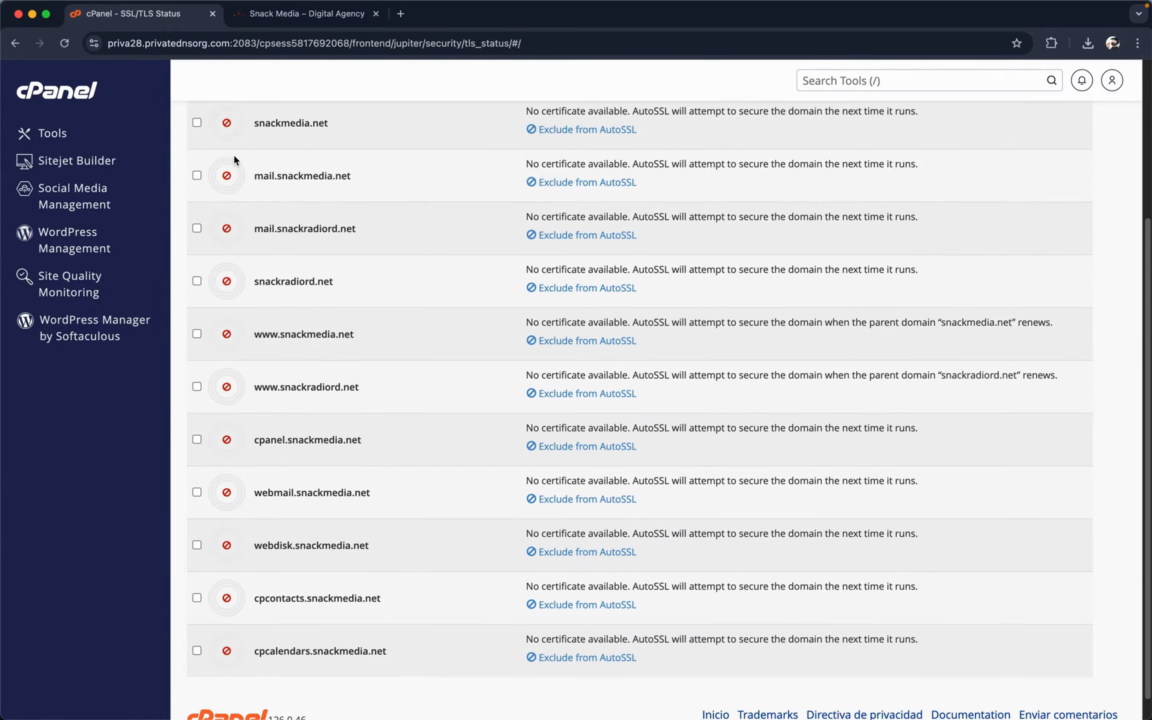
{"action": "scroll", "coordinate": [227, 505], "scroll_direction": "down", "scroll_amount": 1}
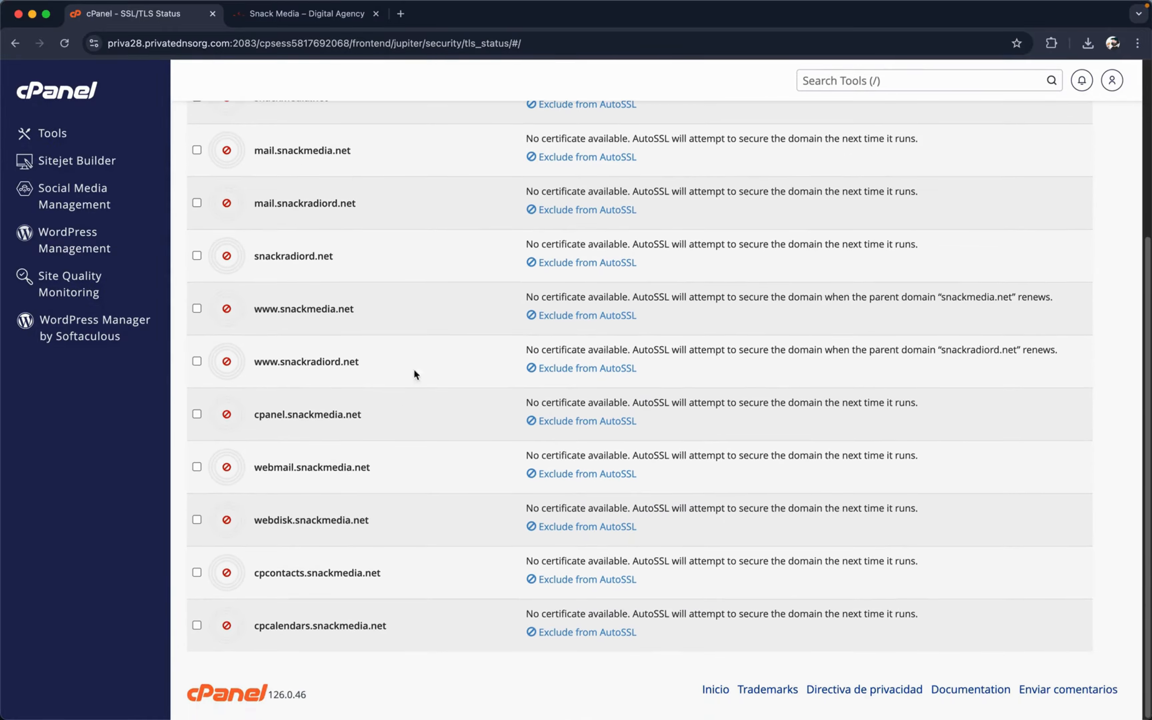
{"action": "scroll", "coordinate": [419, 374], "scroll_direction": "up", "scroll_amount": 5}
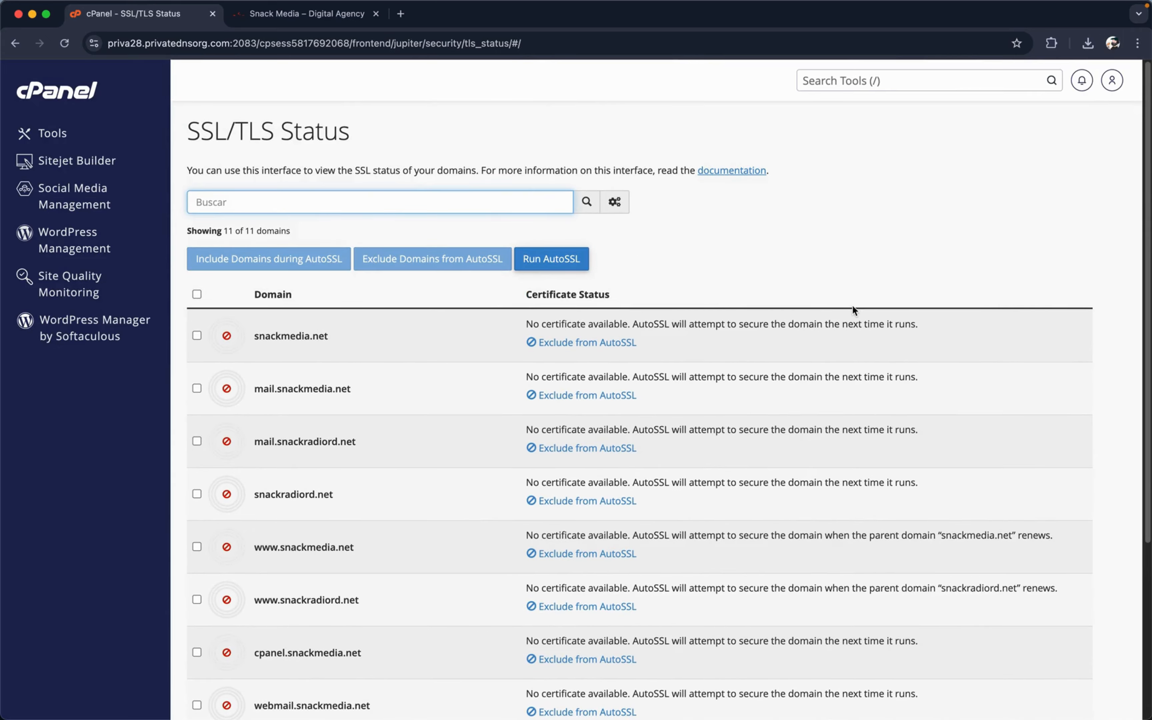
{"action": "scroll", "coordinate": [729, 417], "scroll_direction": "down", "scroll_amount": 1}
{"action": "scroll", "coordinate": [730, 413], "scroll_direction": "down", "scroll_amount": 2}
{"action": "scroll", "coordinate": [728, 414], "scroll_direction": "up", "scroll_amount": 3}
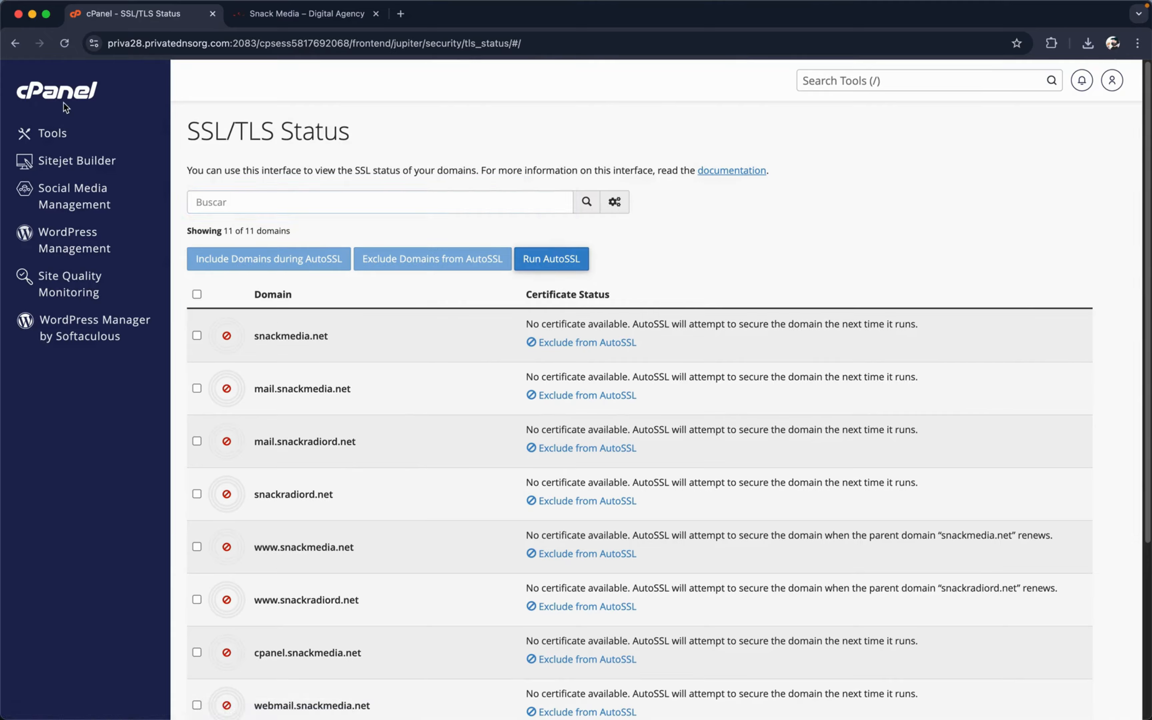
Step: Go back to the cPanel tools overview and reopen Manage SSL sites within SSL/TLS
{"action": "left_click", "coordinate": [65, 93]}
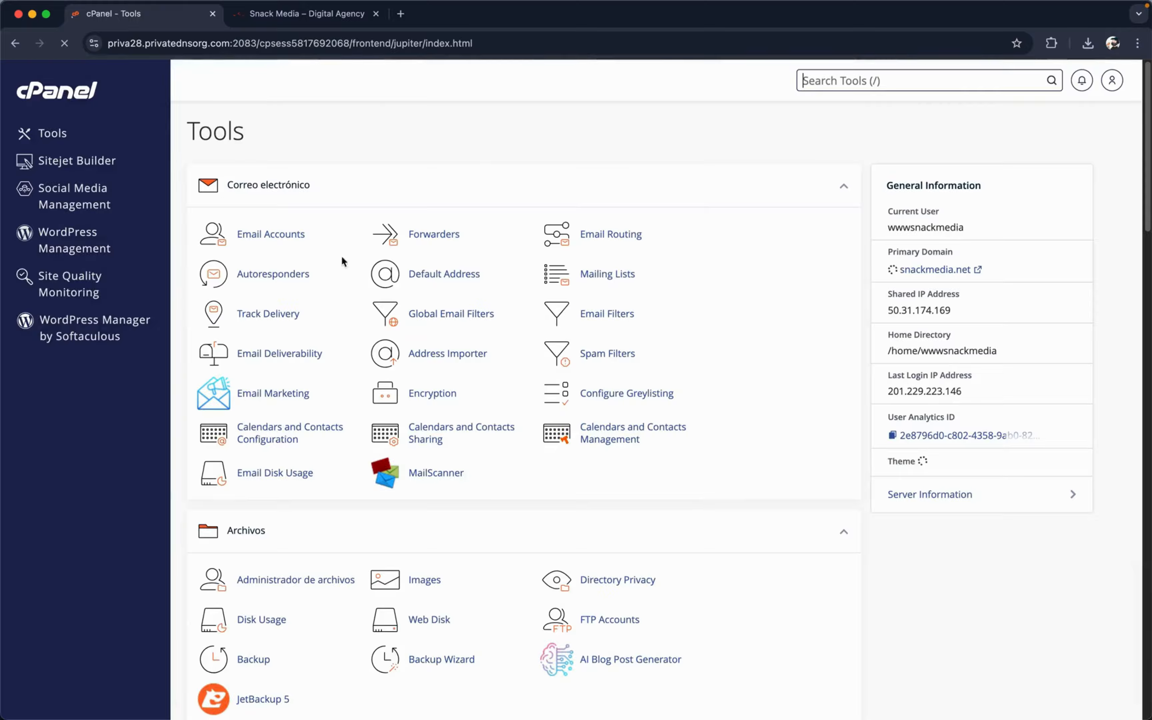
{"action": "scroll", "coordinate": [492, 385], "scroll_direction": "down", "scroll_amount": 6}
{"action": "scroll", "coordinate": [518, 430], "scroll_direction": "down", "scroll_amount": 15}
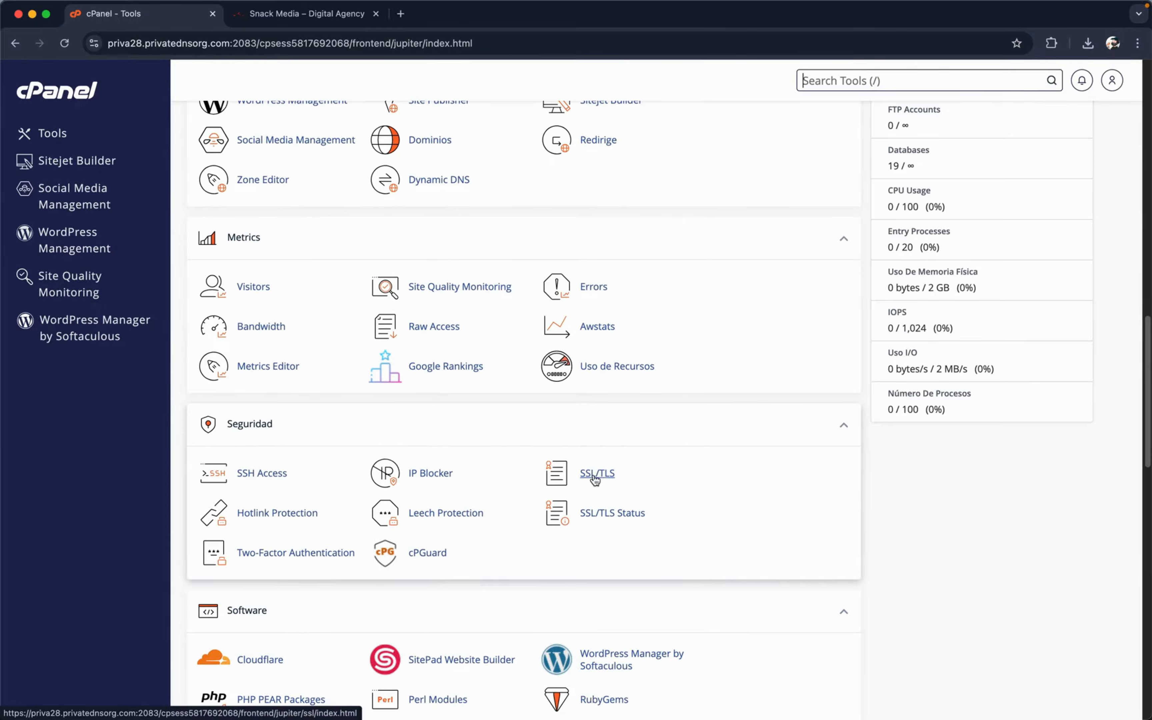
{"action": "left_click", "coordinate": [595, 479]}
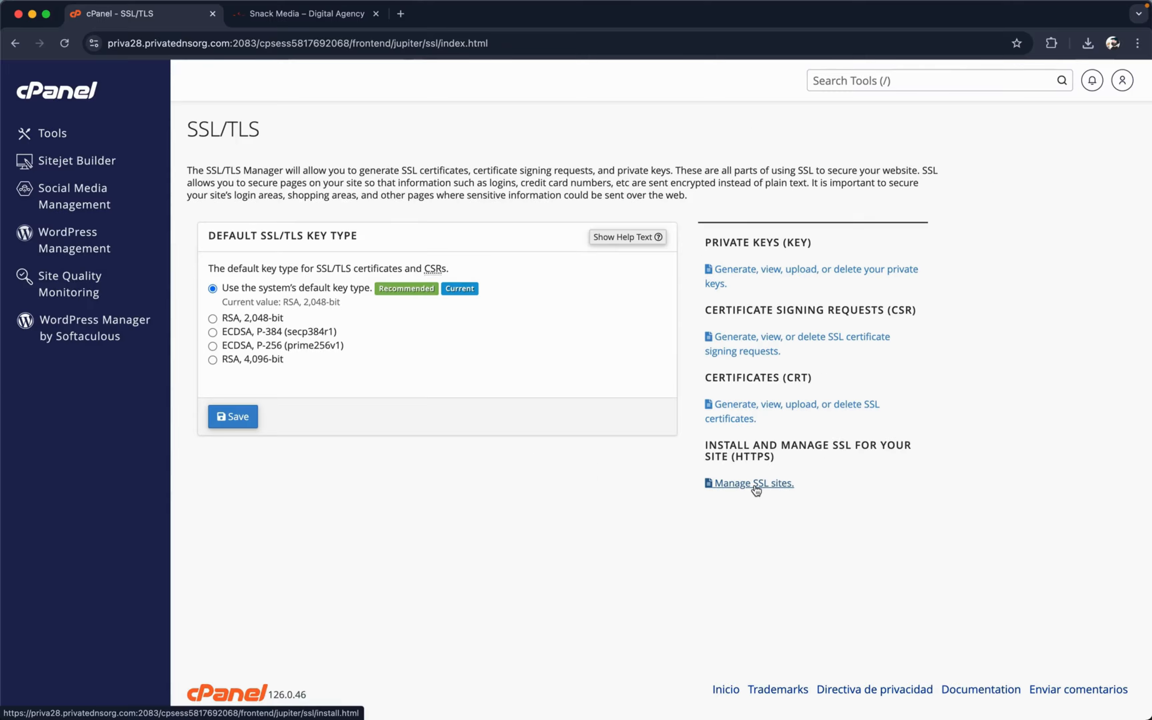
{"action": "left_click", "coordinate": [751, 489]}
Step: Choose snackmedia.net as the domain for the SSL installation and autofill its certificate fields by domain
{"action": "scroll", "coordinate": [621, 406], "scroll_direction": "down", "scroll_amount": 5}
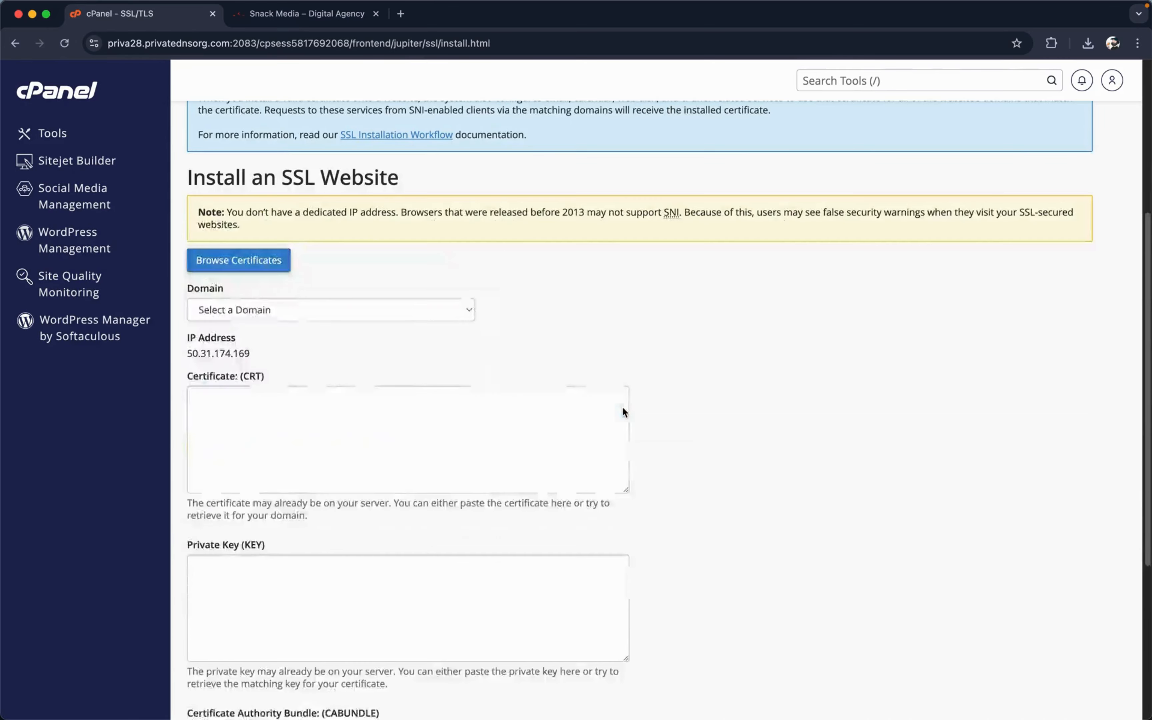
{"action": "left_click", "coordinate": [347, 317]}
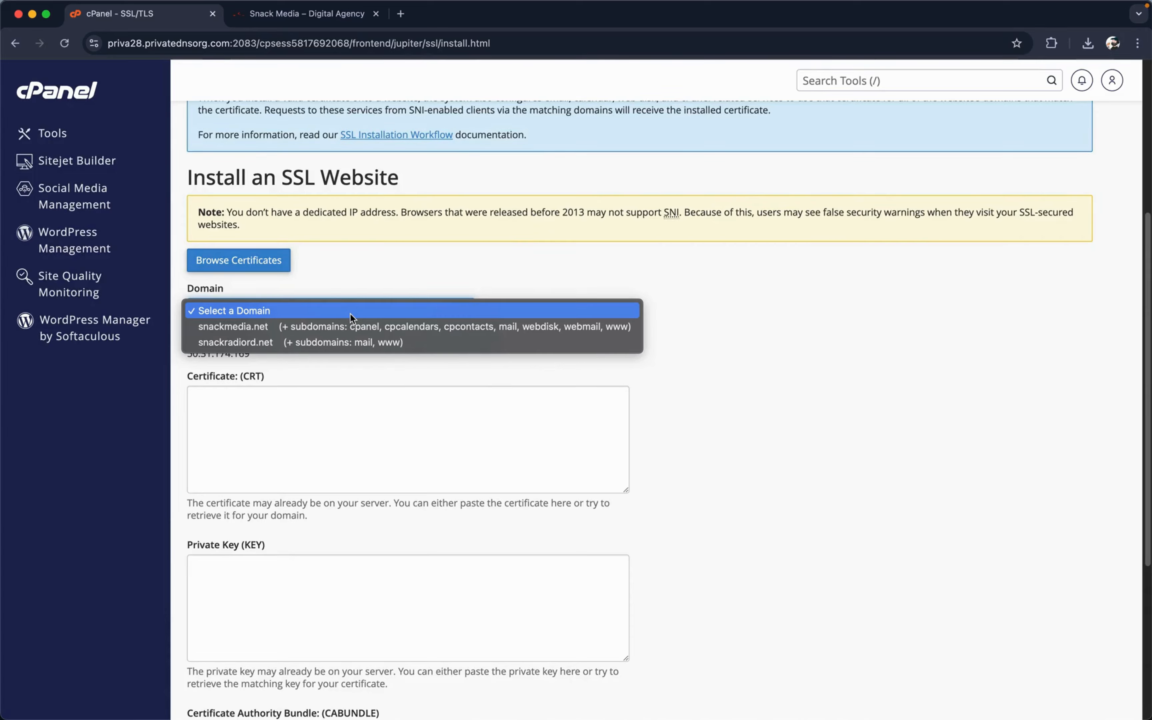
{"action": "left_click", "coordinate": [322, 327]}
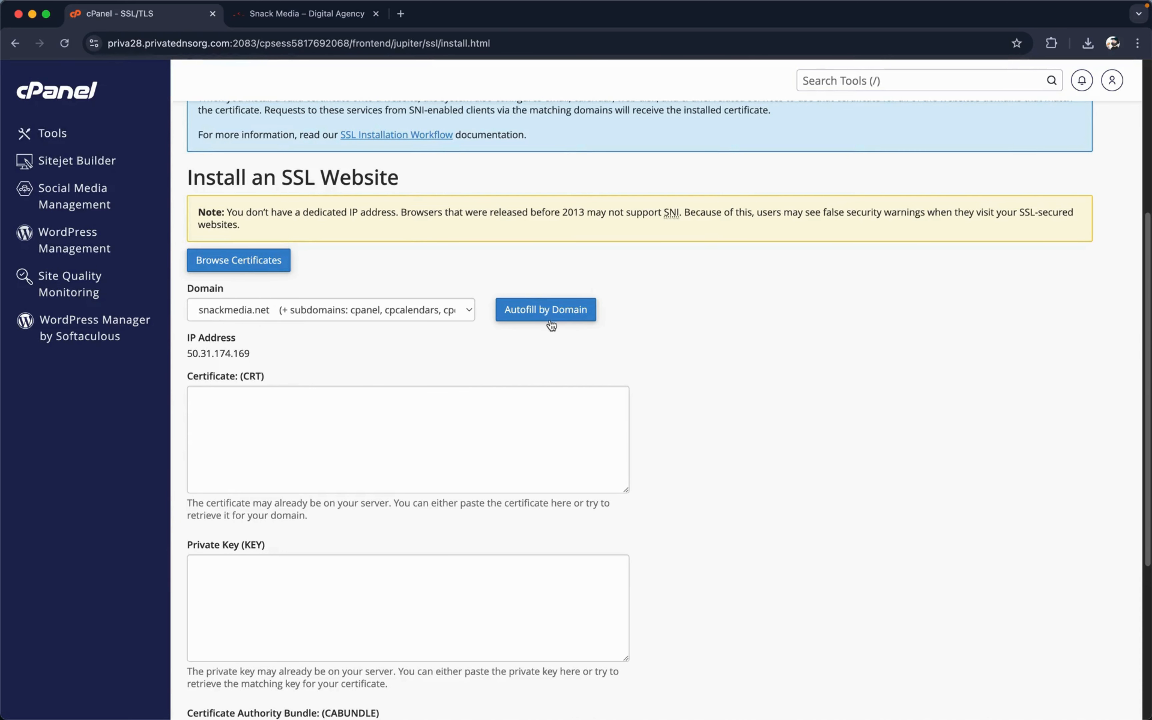
{"action": "left_click", "coordinate": [546, 310]}
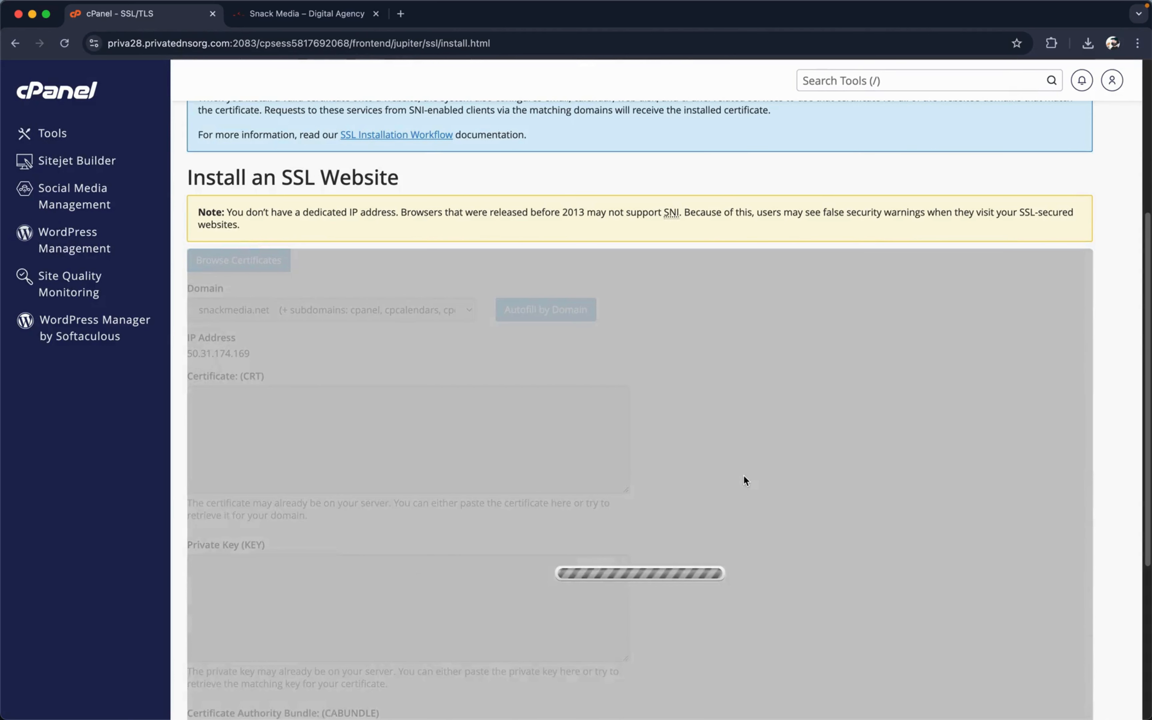
Step: Review the autofilled certificate text, its domain, issuer and expiration details, the private key and the CA bundle
{"action": "scroll", "coordinate": [705, 431], "scroll_direction": "down", "scroll_amount": 2}
{"action": "scroll", "coordinate": [710, 438], "scroll_direction": "down", "scroll_amount": 3}
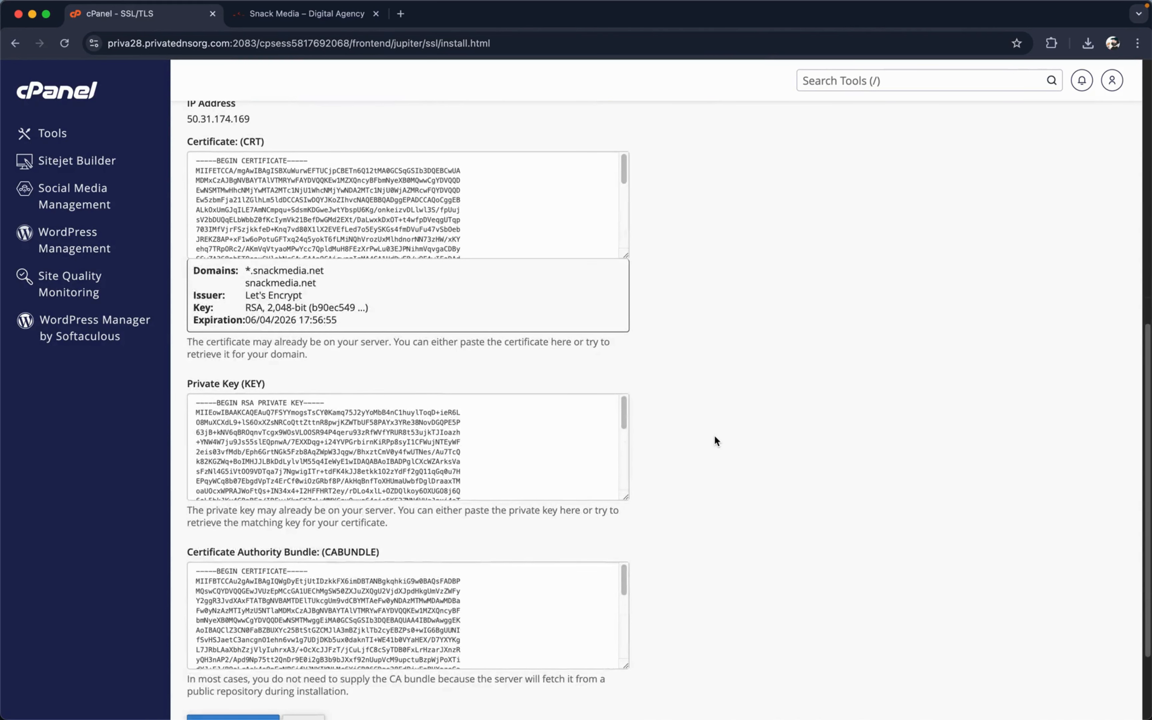
{"action": "scroll", "coordinate": [749, 399], "scroll_direction": "up", "scroll_amount": 2}
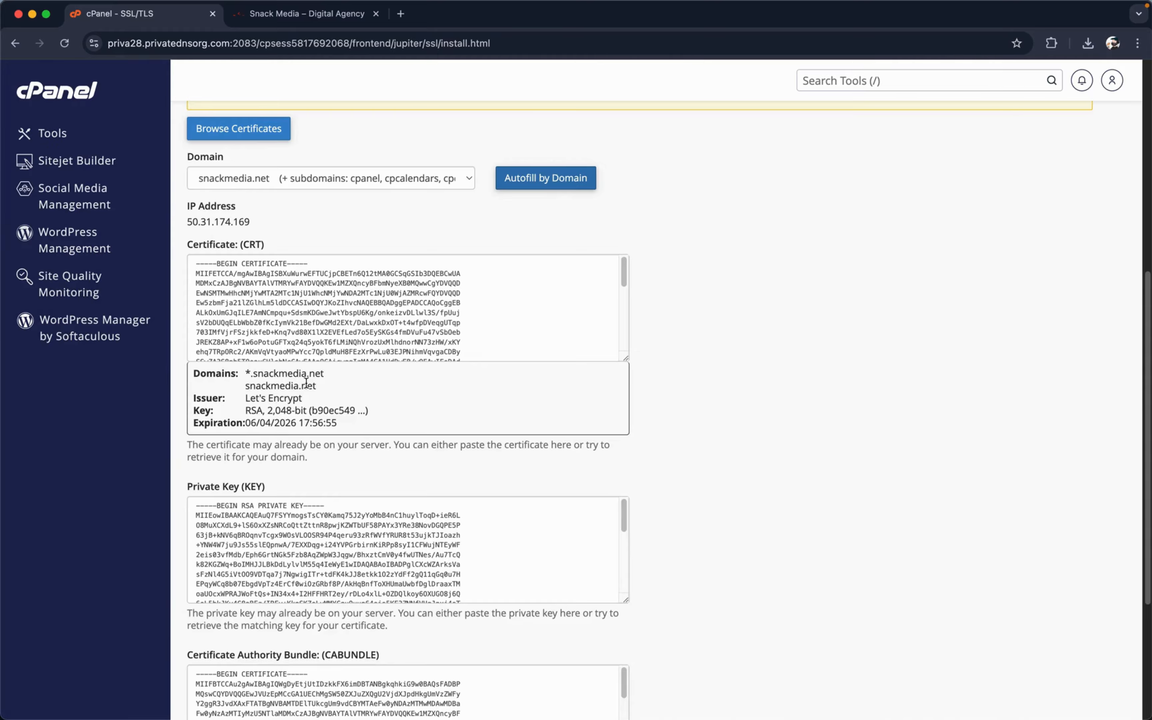
{"action": "scroll", "coordinate": [309, 385], "scroll_direction": "down", "scroll_amount": 1}
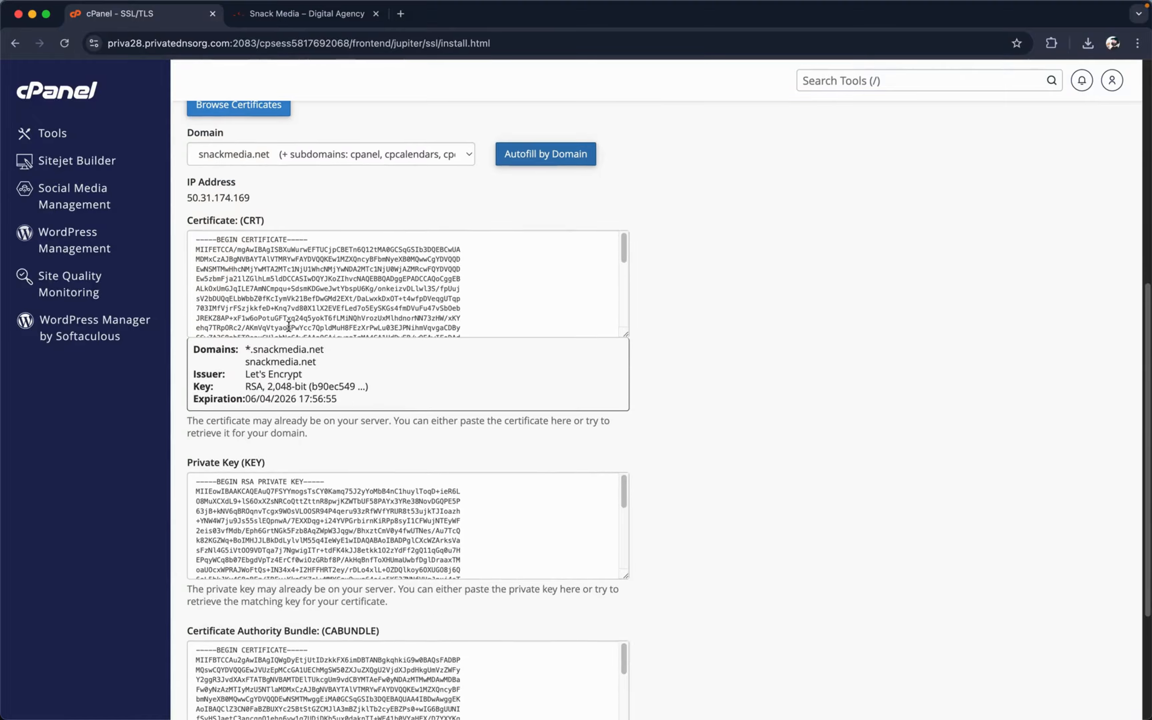
{"action": "scroll", "coordinate": [330, 387], "scroll_direction": "down", "scroll_amount": 1}
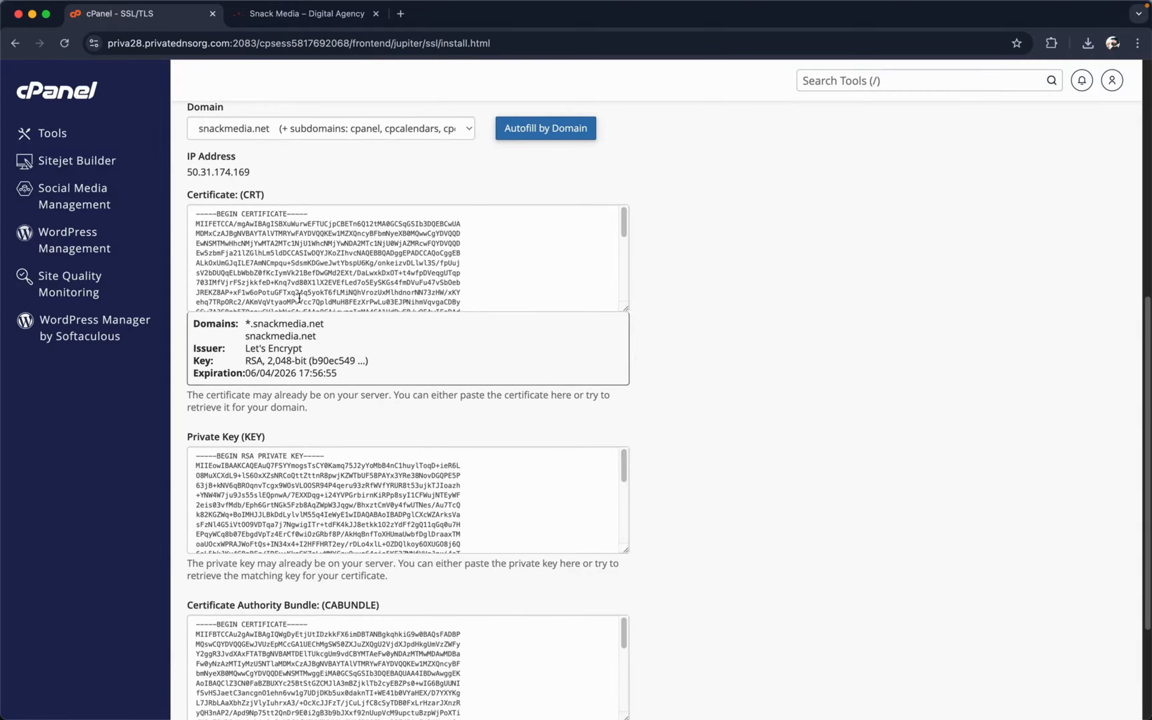
{"action": "scroll", "coordinate": [313, 288], "scroll_direction": "down", "scroll_amount": 1}
{"action": "scroll", "coordinate": [312, 287], "scroll_direction": "down", "scroll_amount": 2}
{"action": "scroll", "coordinate": [360, 328], "scroll_direction": "down", "scroll_amount": 6}
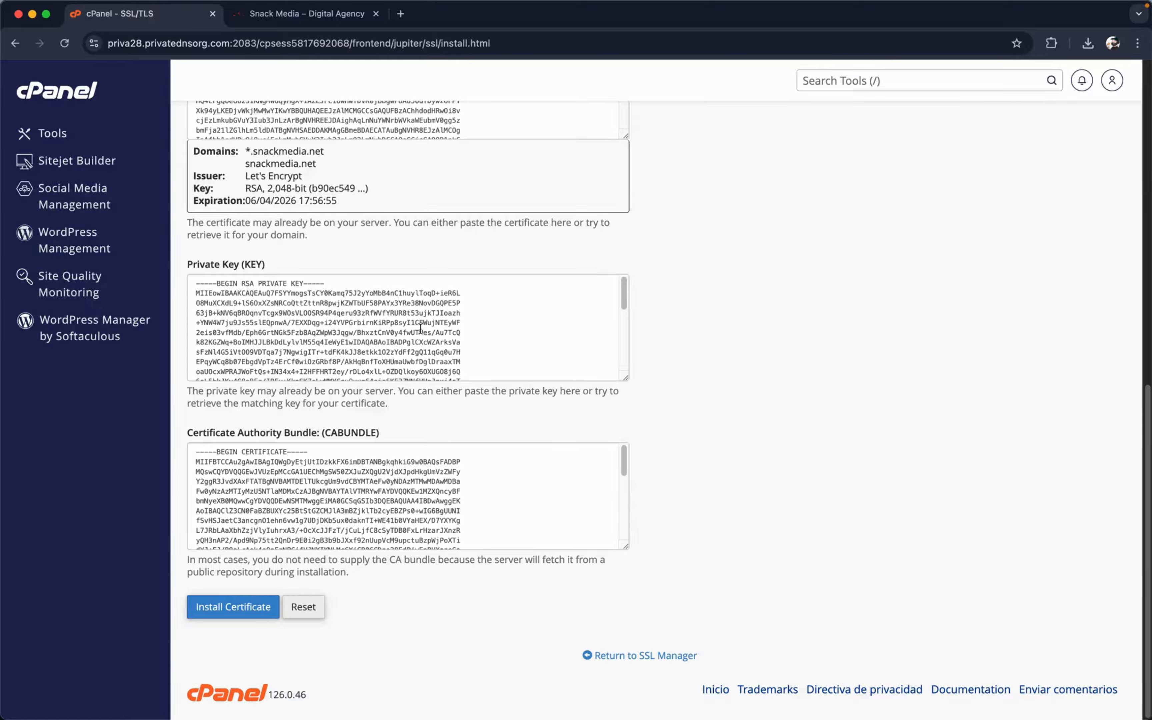
{"action": "scroll", "coordinate": [423, 329], "scroll_direction": "up", "scroll_amount": 9}
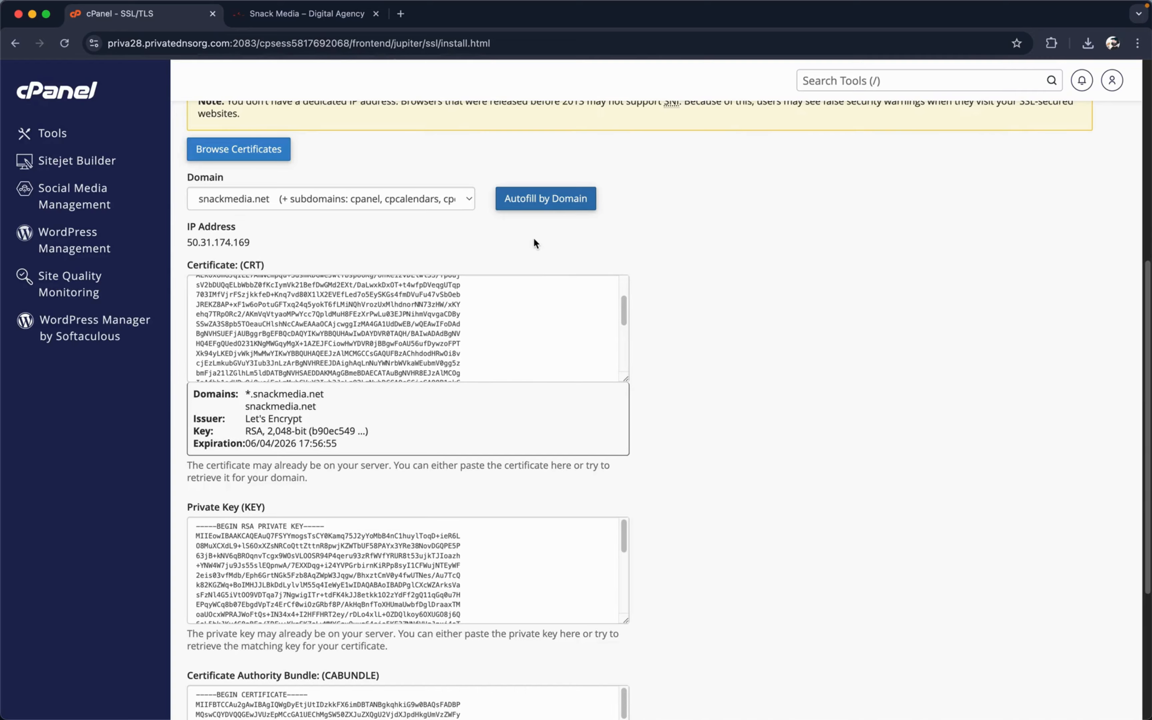
{"action": "scroll", "coordinate": [488, 367], "scroll_direction": "down", "scroll_amount": 10}
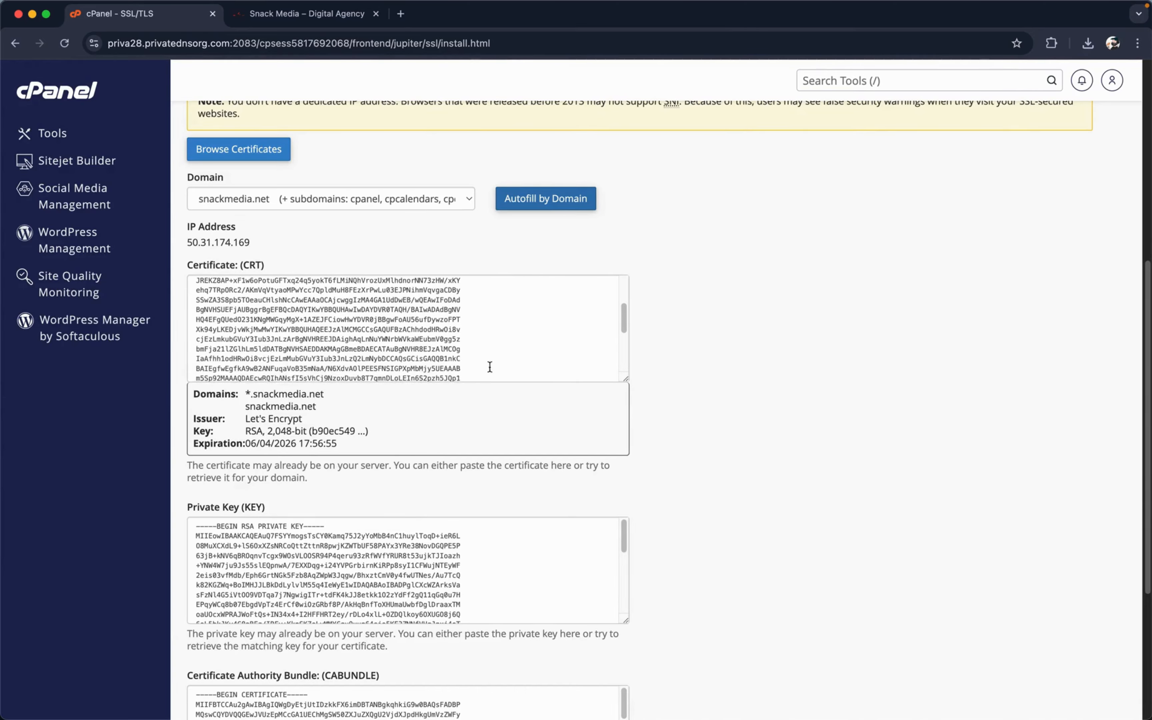
{"action": "scroll", "coordinate": [686, 410], "scroll_direction": "up", "scroll_amount": 6}
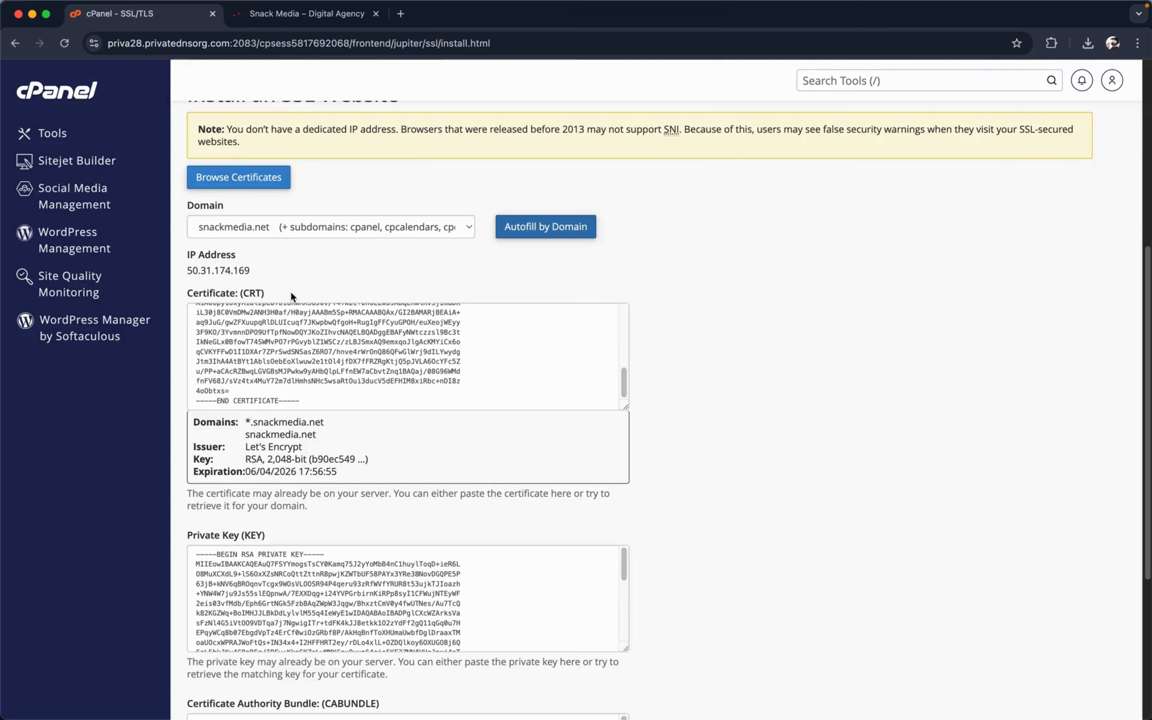
Step: Install the certificate for snackmedia.net, check the site in its open tab and return to the installation page
{"action": "scroll", "coordinate": [291, 296], "scroll_direction": "down", "scroll_amount": 6}
{"action": "left_click", "coordinate": [232, 605]}
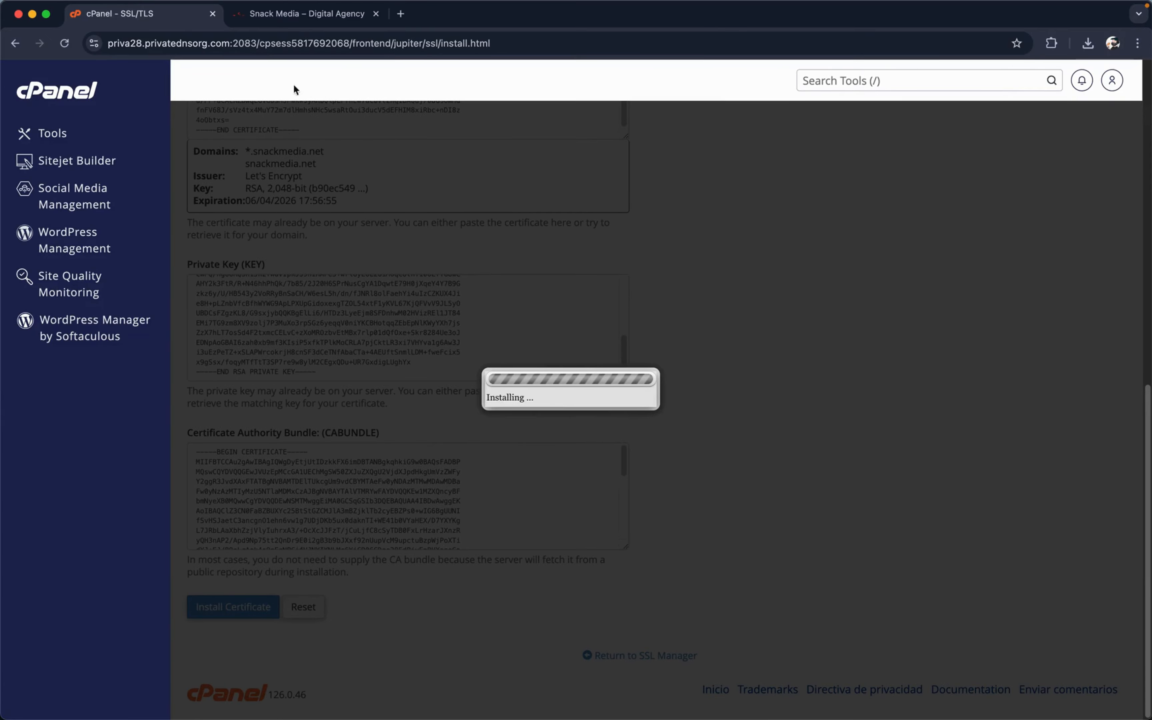
{"action": "left_click", "coordinate": [305, 14]}
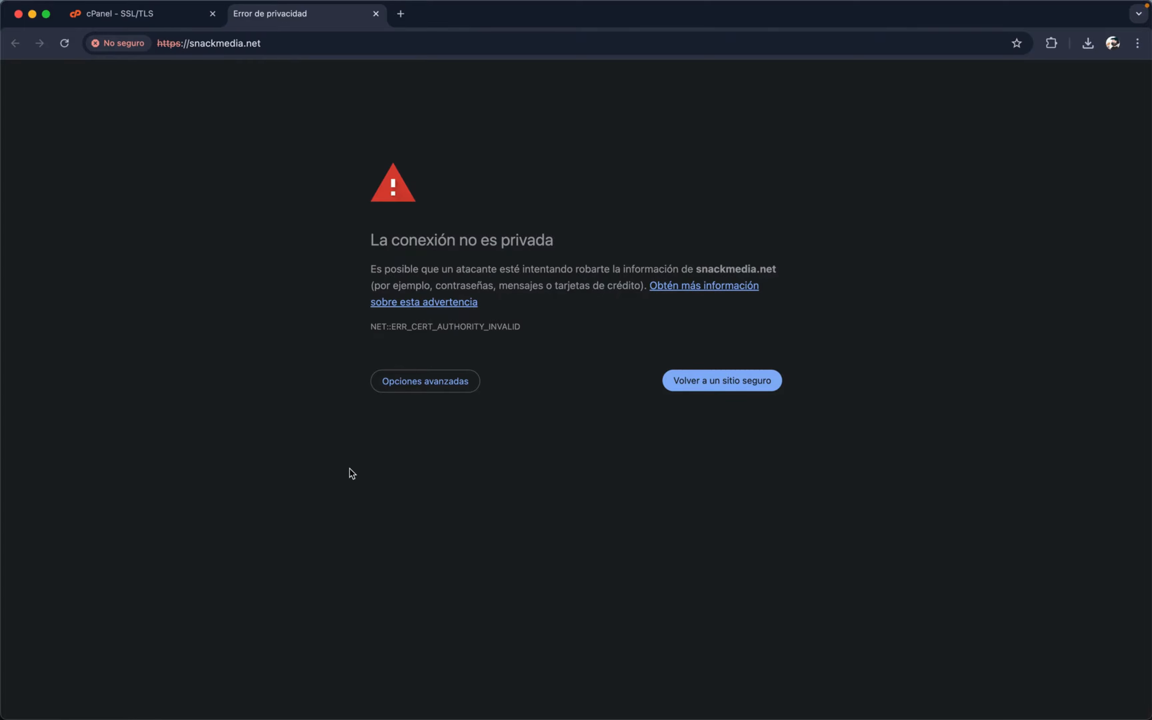
{"action": "left_click", "coordinate": [143, 13]}
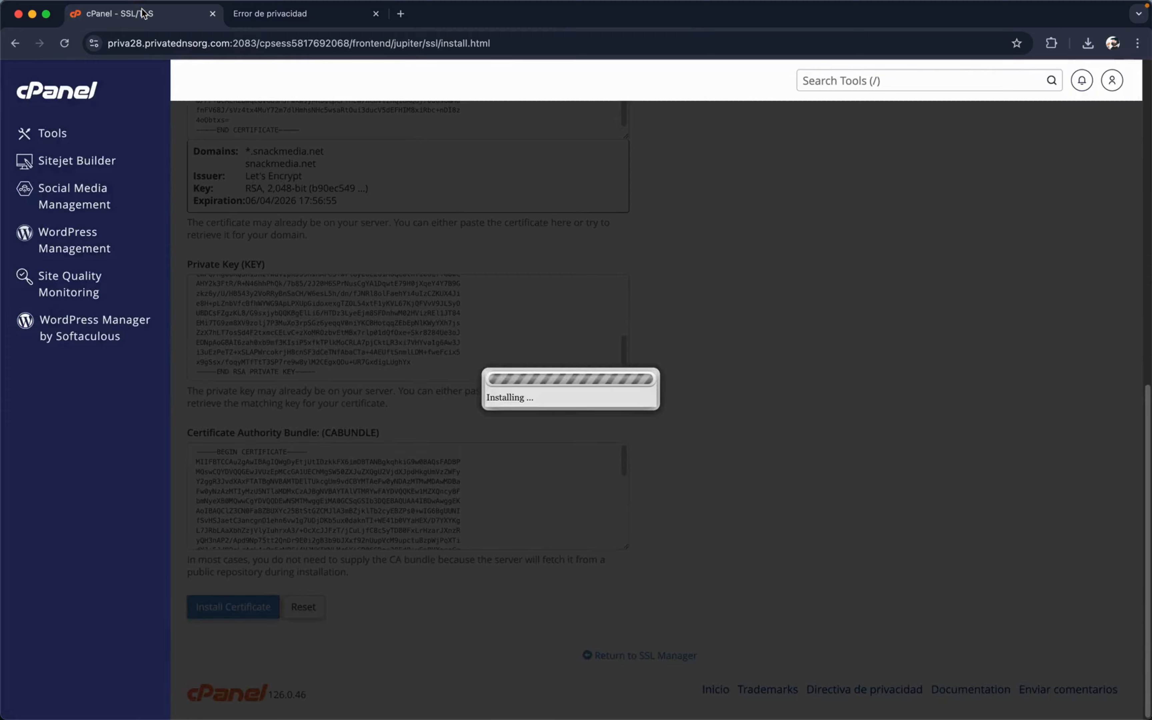